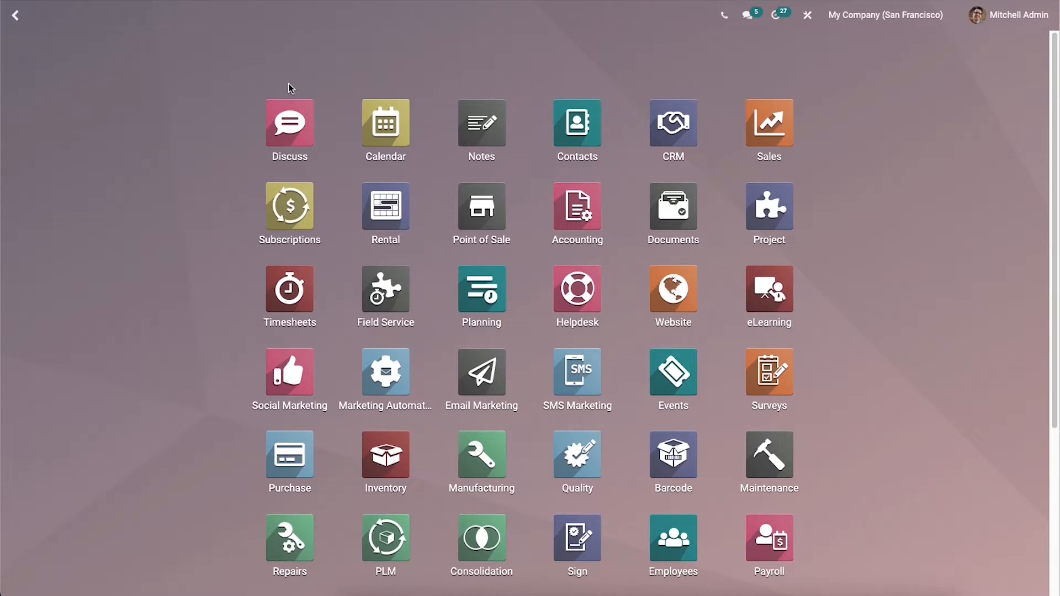
Open the Expenses app and start a new expense described as "Lunch with the client"
text(ex)
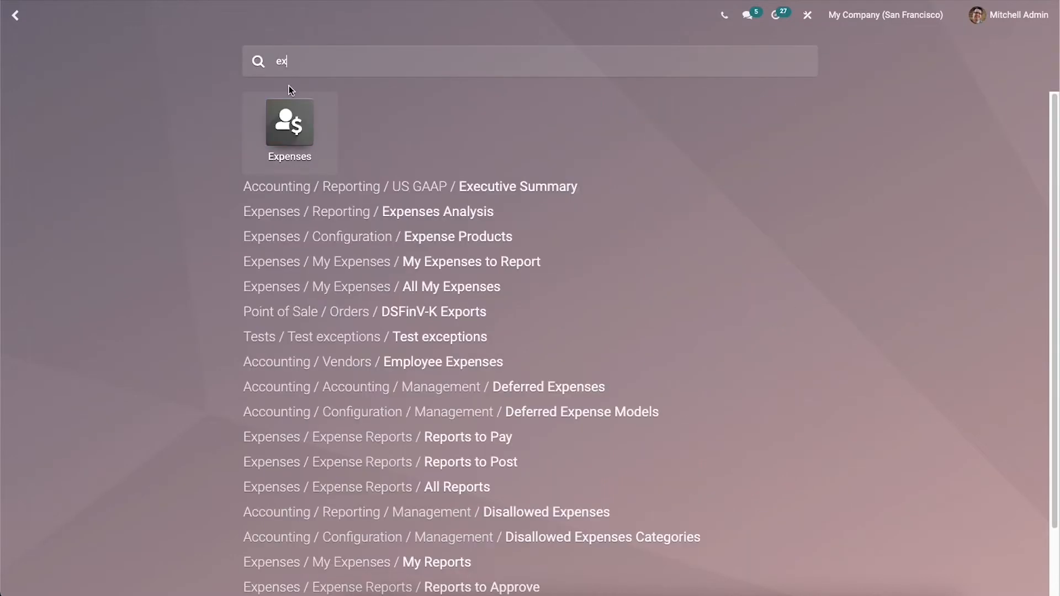
click(293, 142)
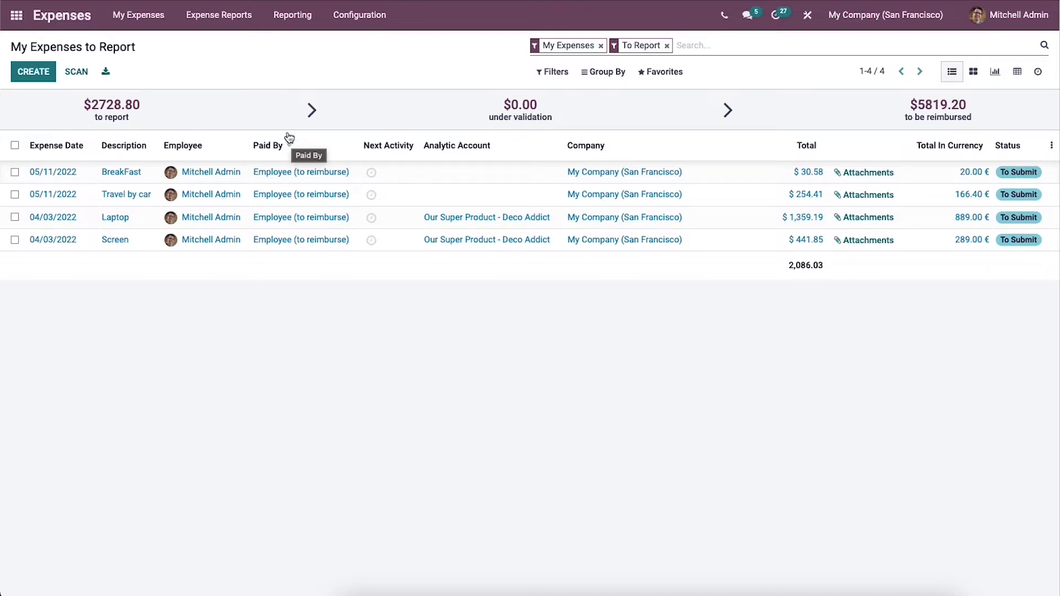
click(36, 77)
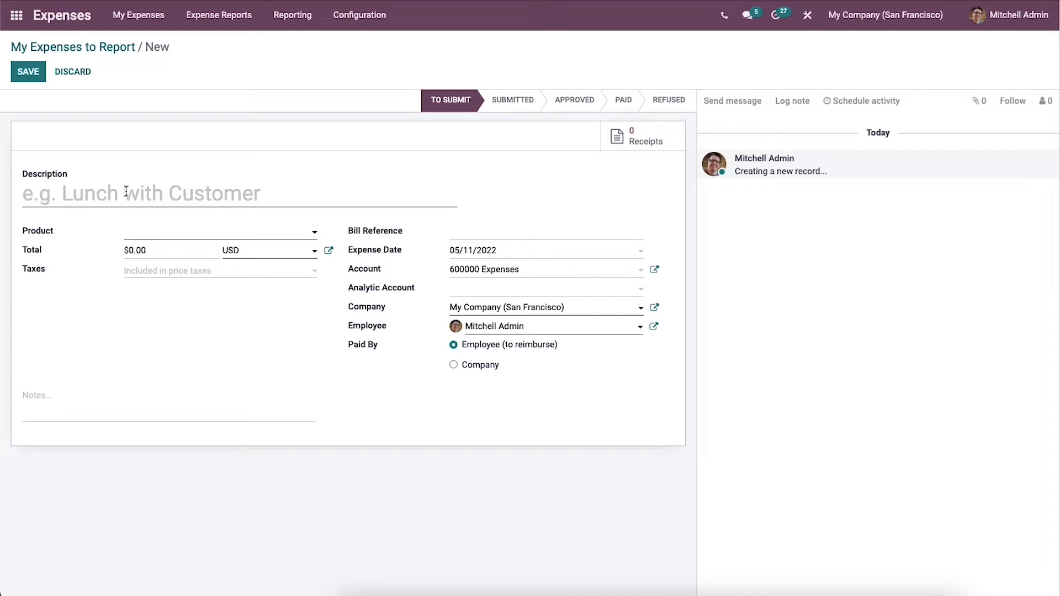
text(L)
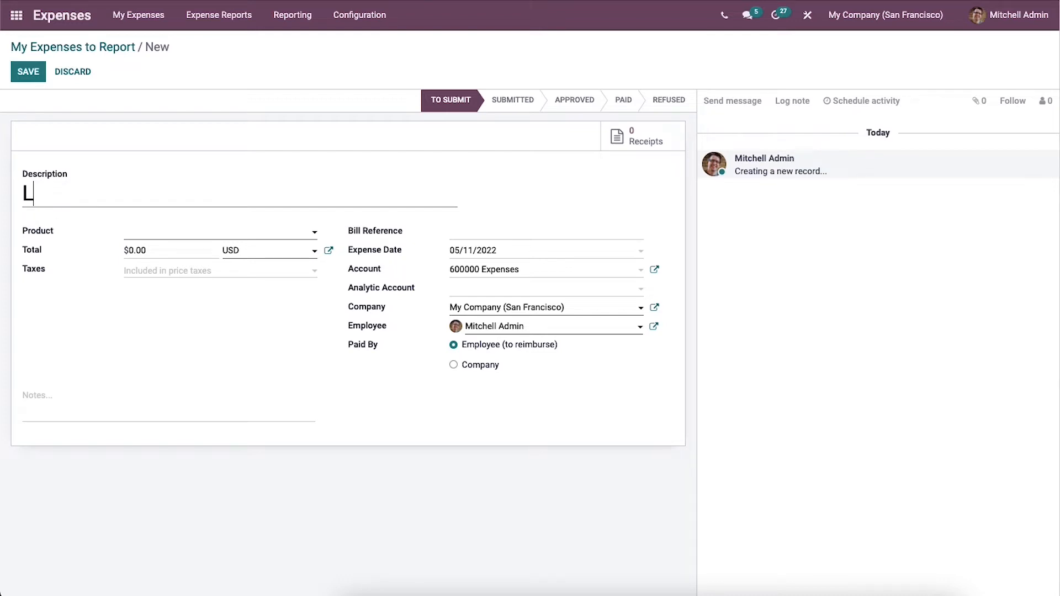
text(unch w)
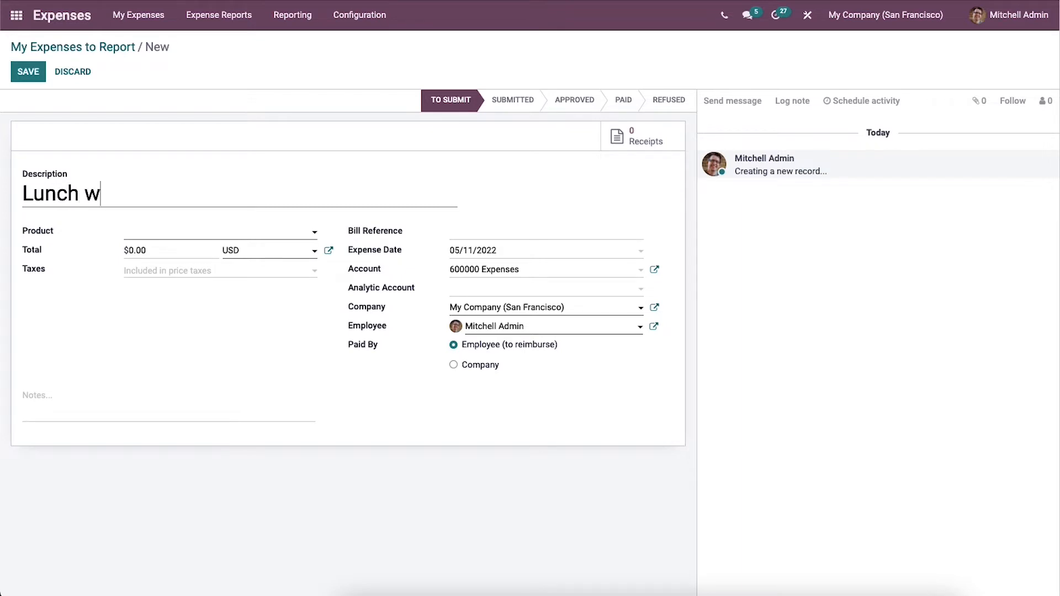
text(ith the client)
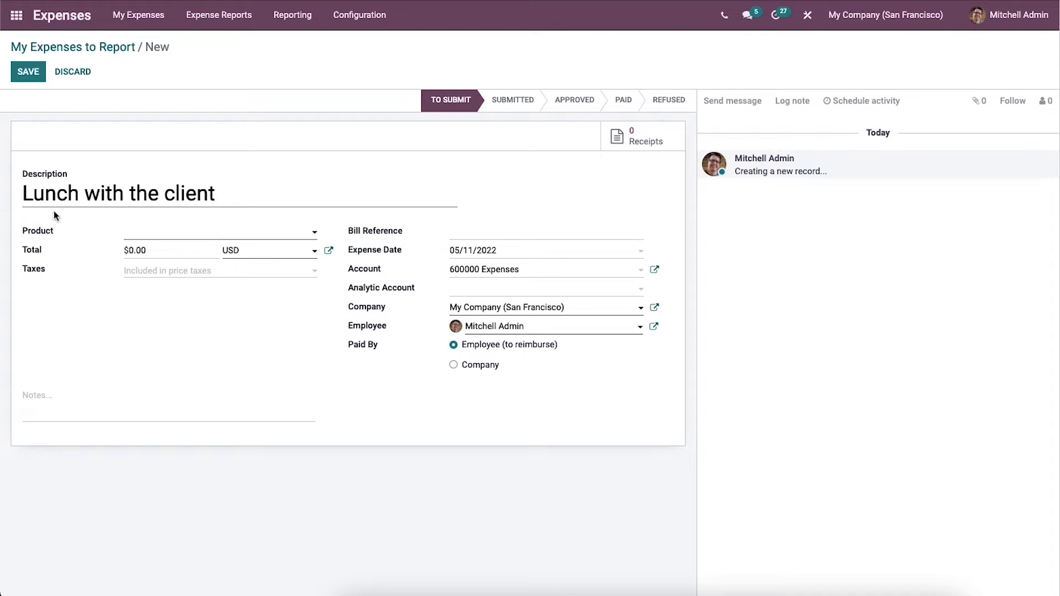
Set the expense's product to [FOOD] Food & beverages and view the product's details without changing them
click(135, 238)
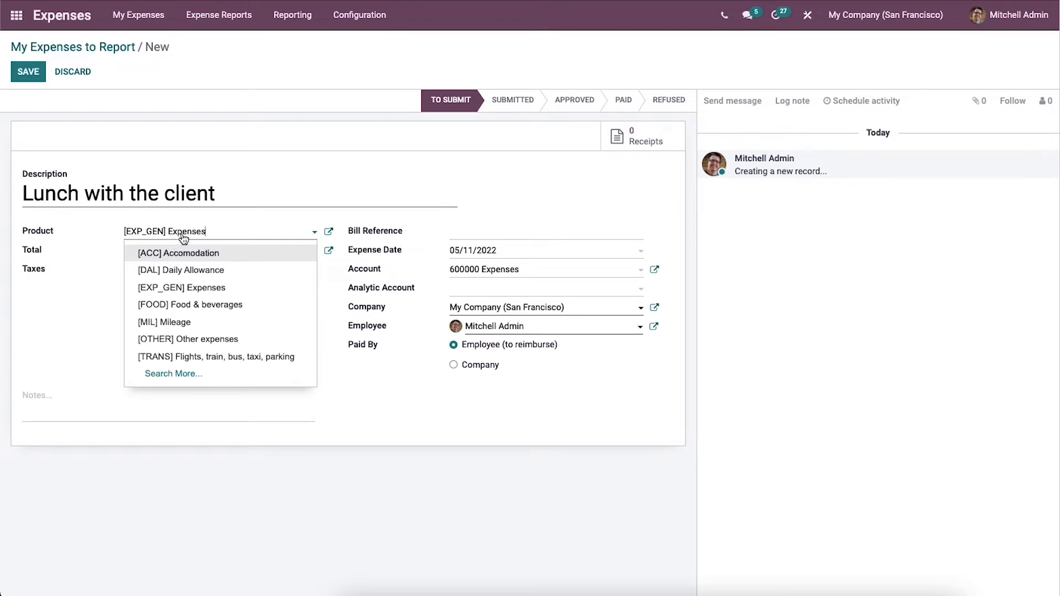
click(204, 304)
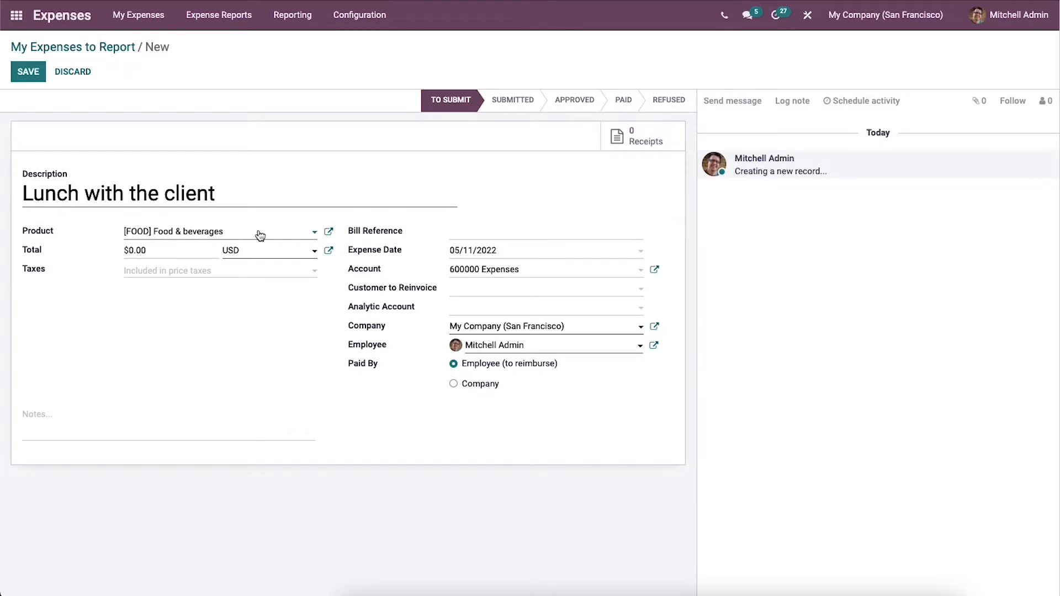
click(330, 234)
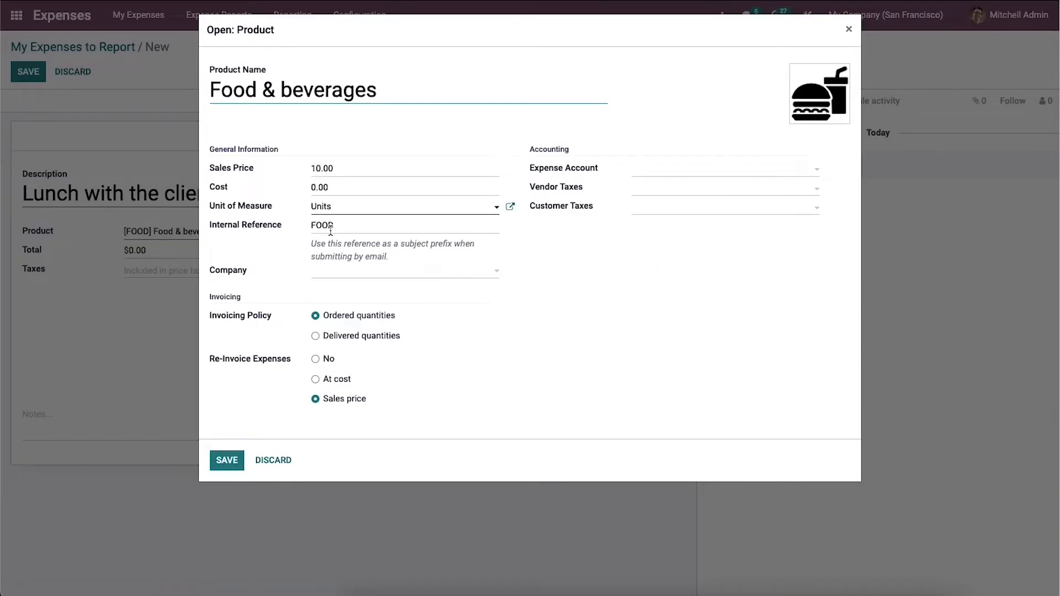
click(273, 460)
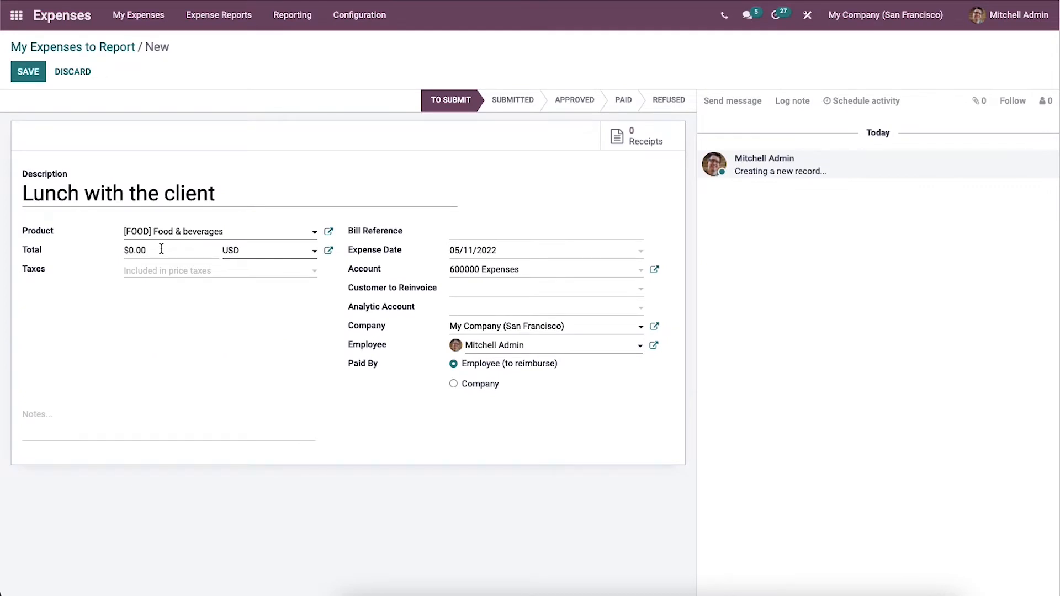
Enter a total of 20.00 USD with the 15.00% tax for the lunch expense and save it
click(130, 253)
text(2)
click(262, 253)
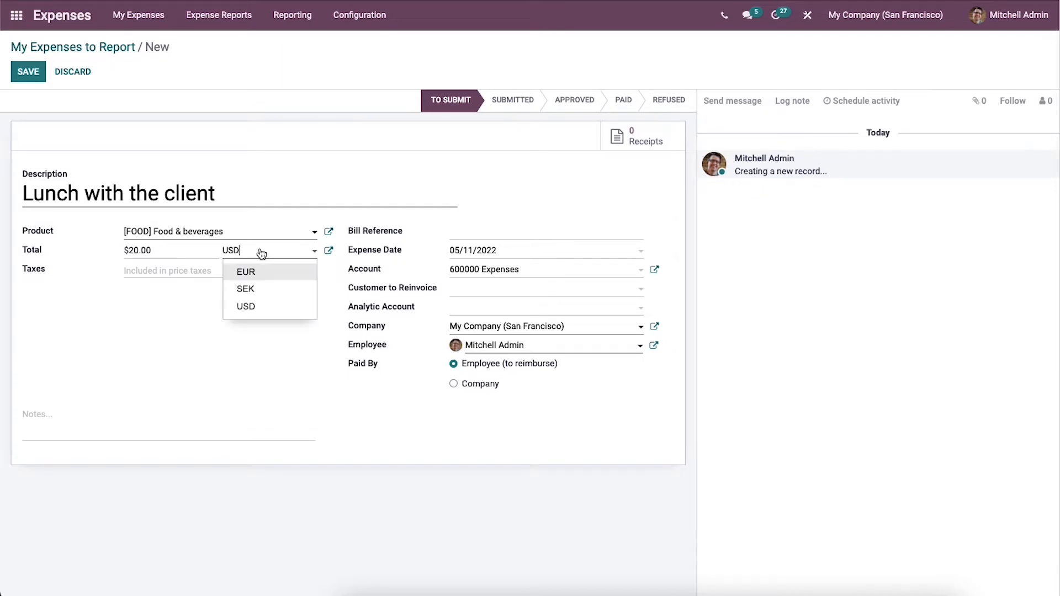
click(202, 315)
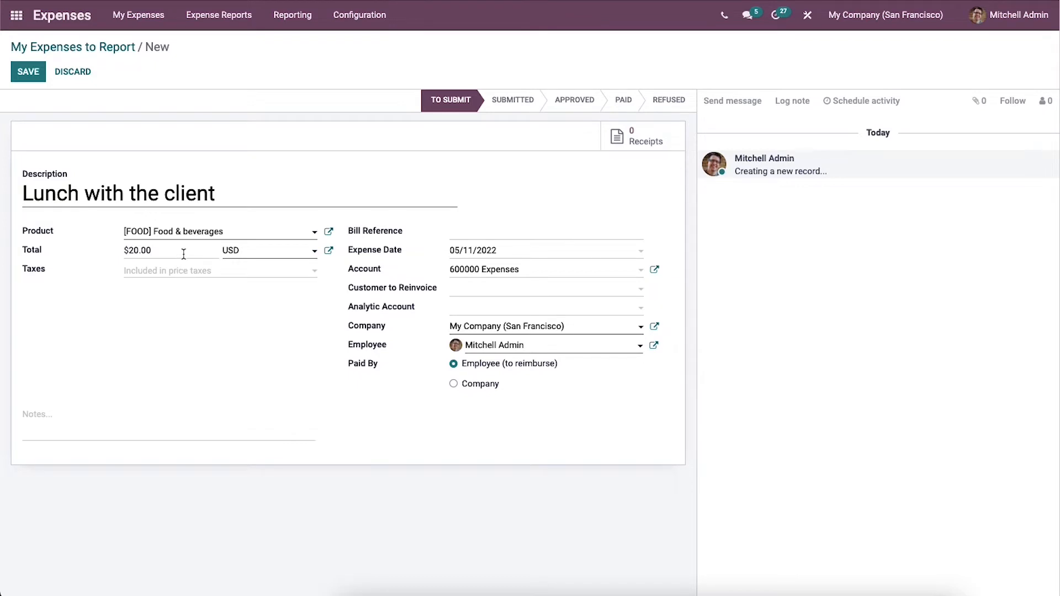
click(177, 271)
click(156, 288)
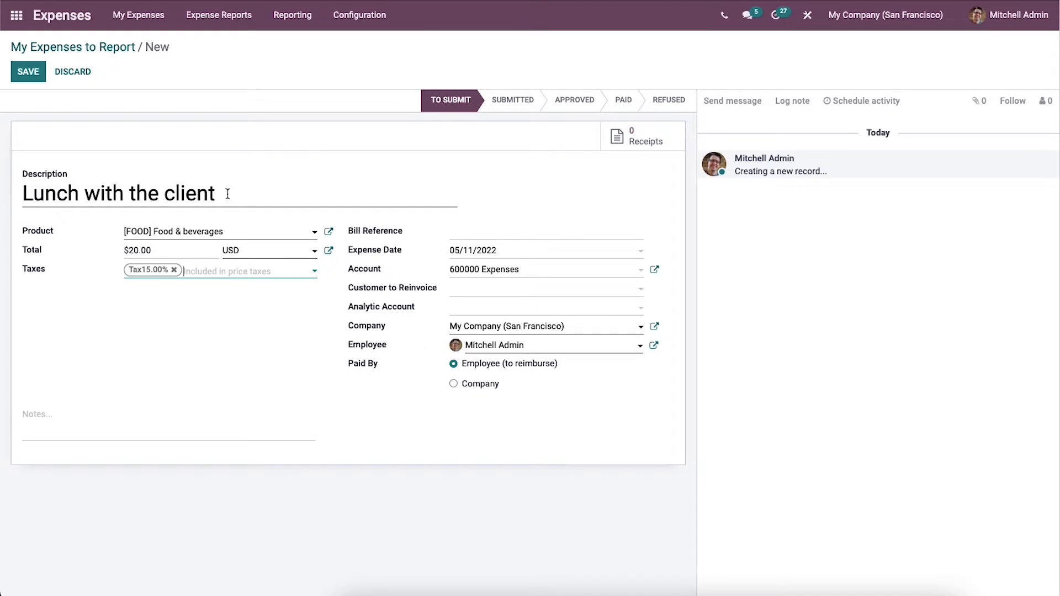
click(33, 74)
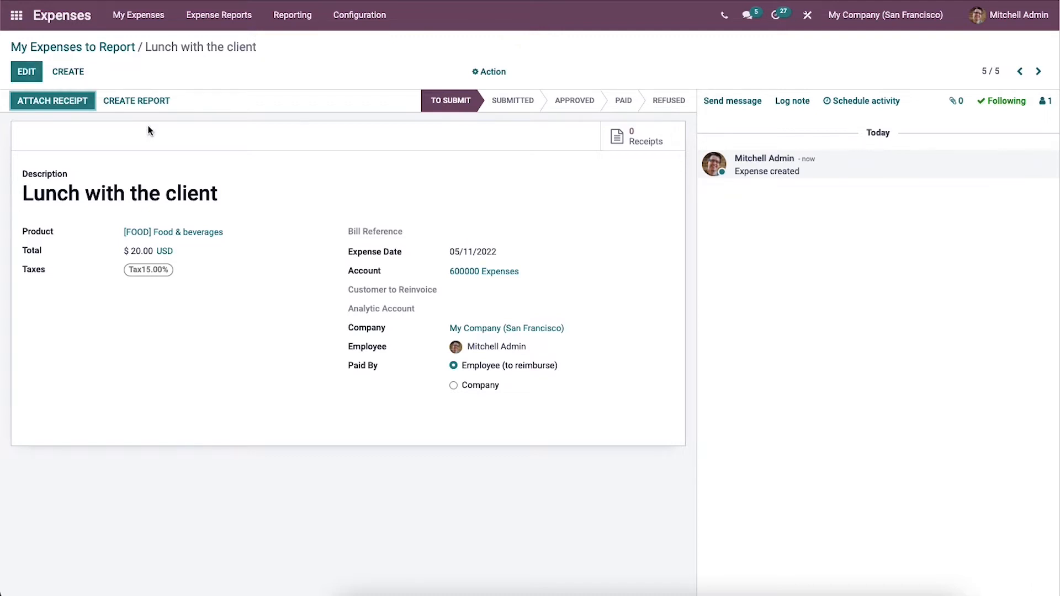
Create an expense report from the "Lunch with the client" expense and submit it to the manager
click(80, 100)
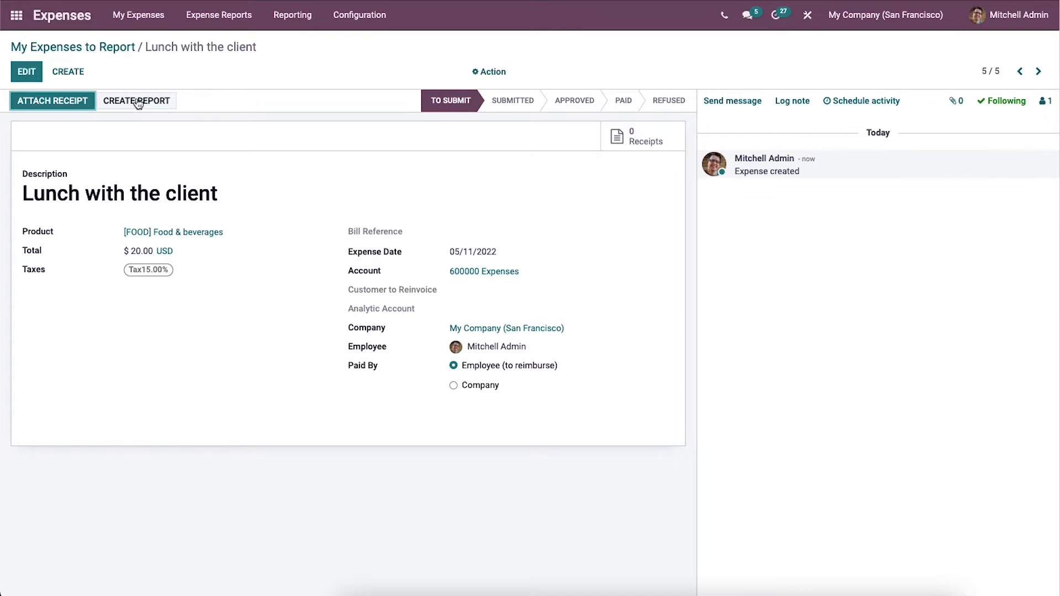
click(137, 101)
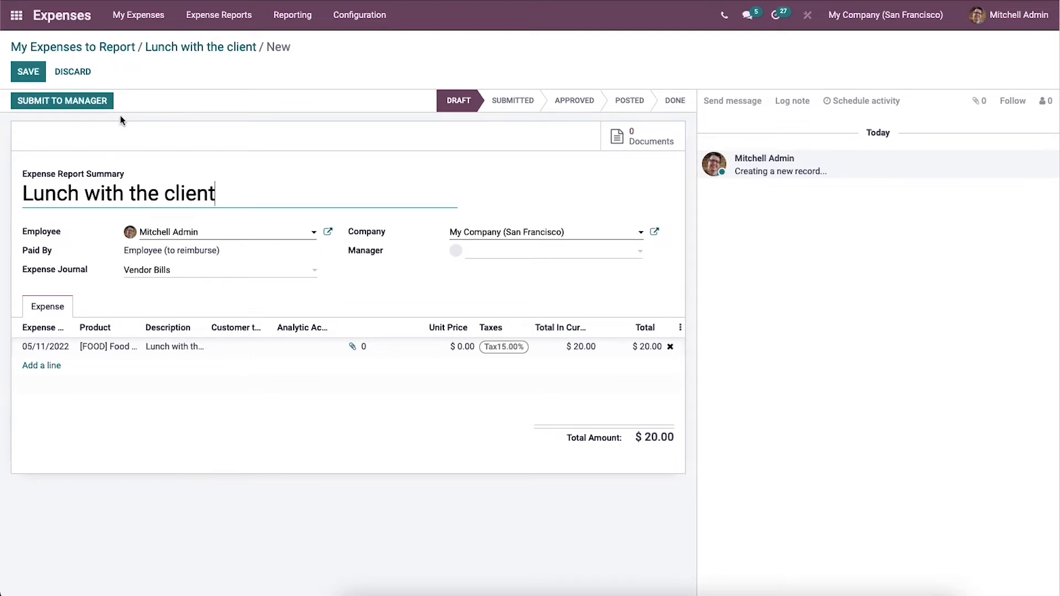
click(62, 99)
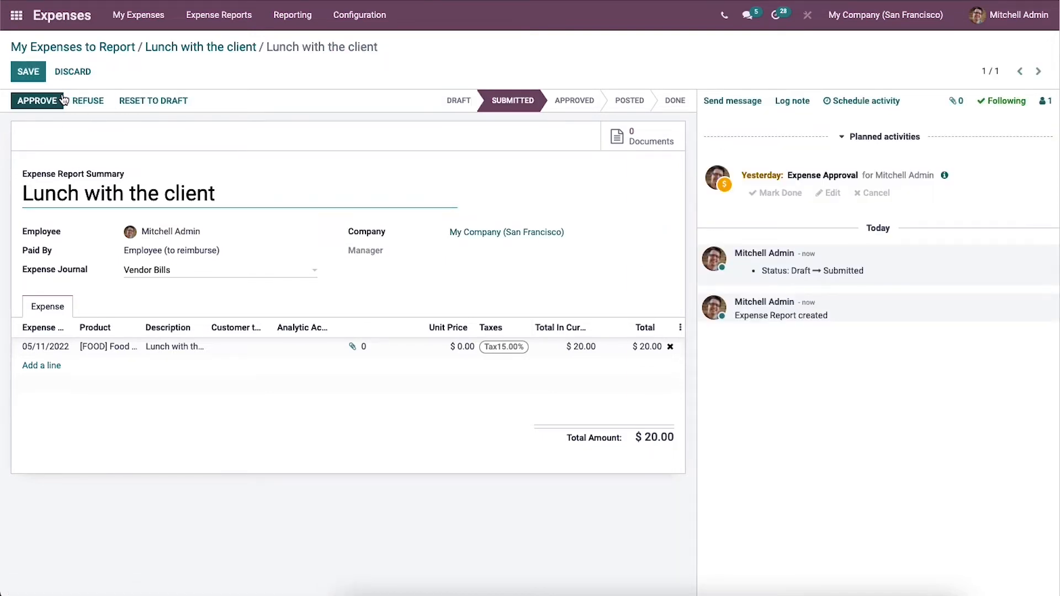
Approve the "Lunch with the client" expense report and post its journal entries
click(32, 99)
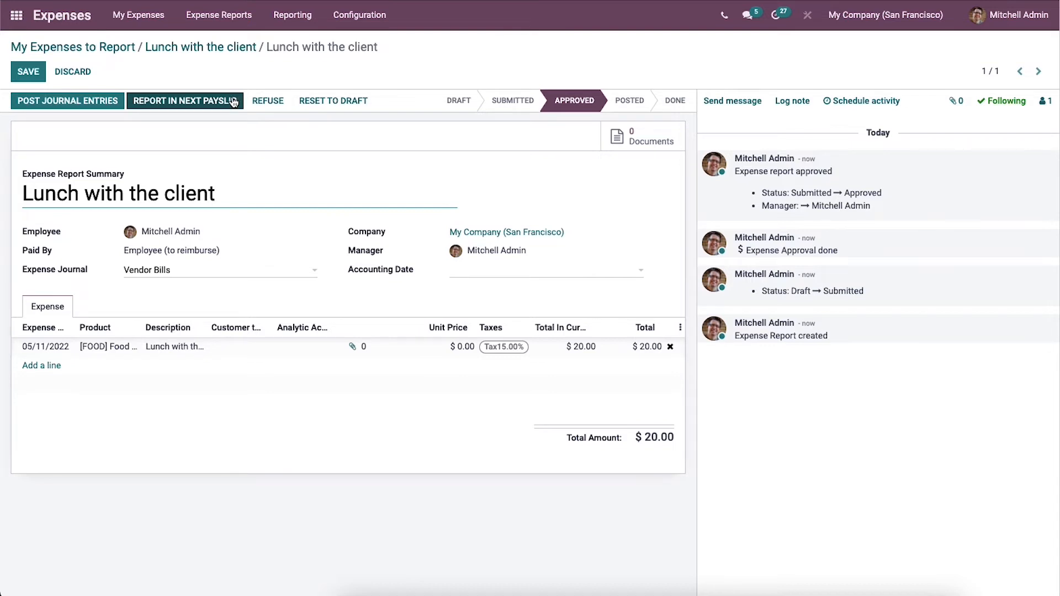
click(88, 103)
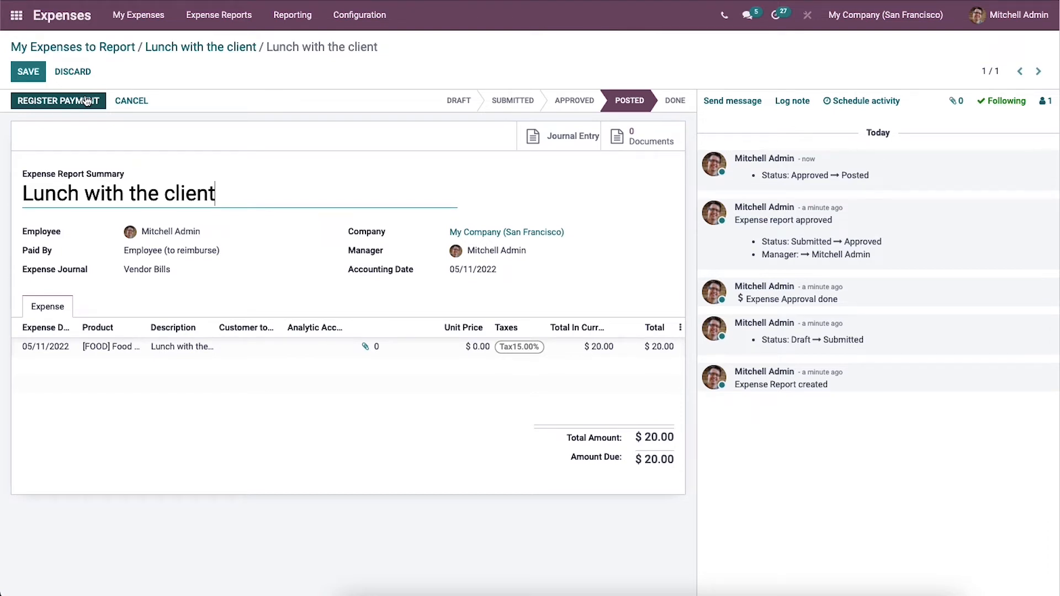
Register the $20.00 payment for the lunch report through the Bank journal with the Manual method, and save the report
click(85, 100)
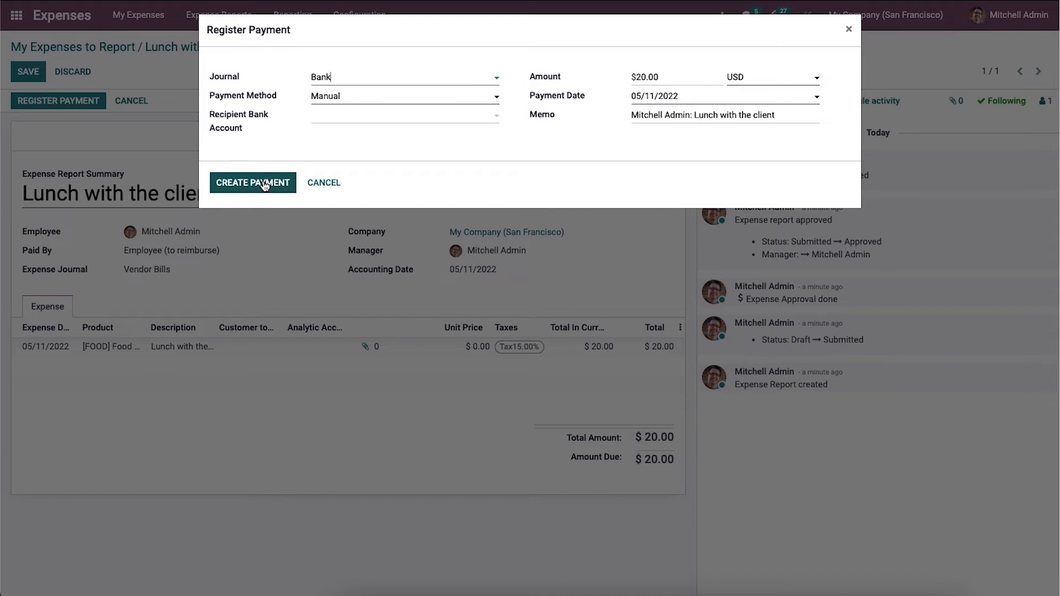
click(264, 185)
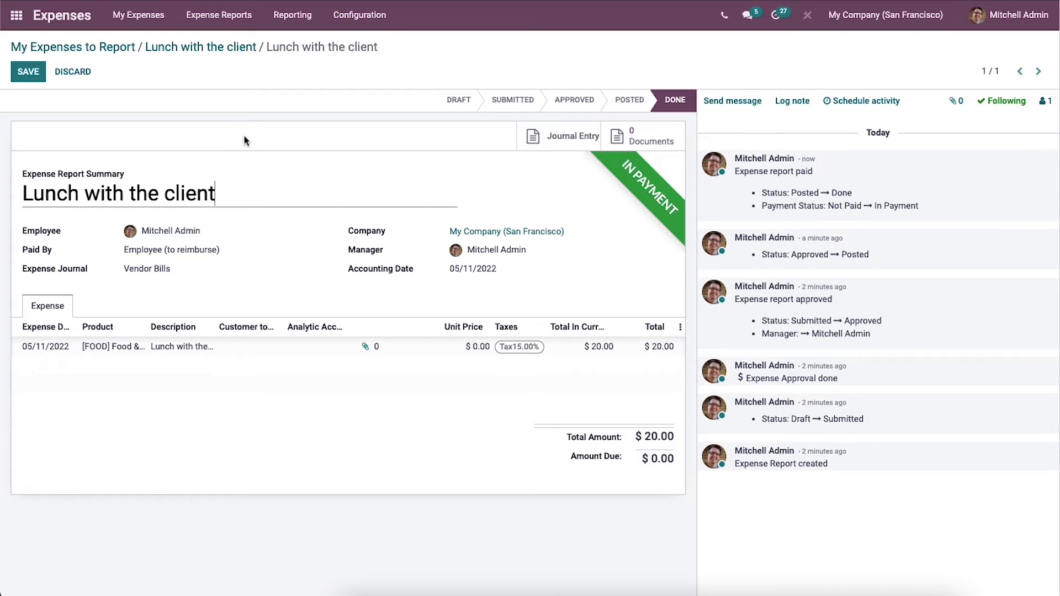
click(26, 73)
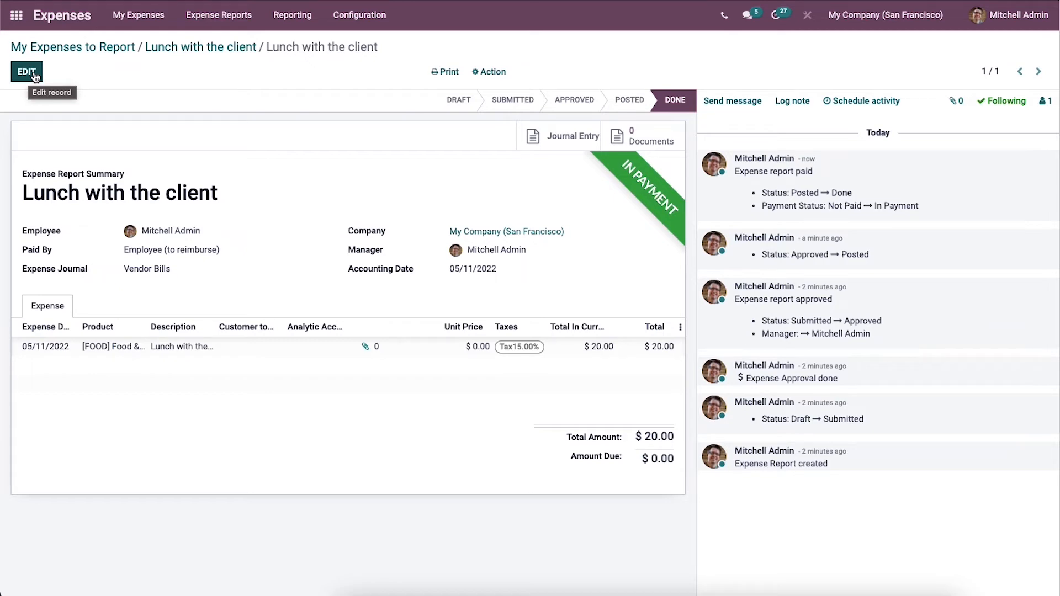
Review all of the current user's expenses in the kanban, graph, pivot, activity and list views, then their own expense reports
click(132, 15)
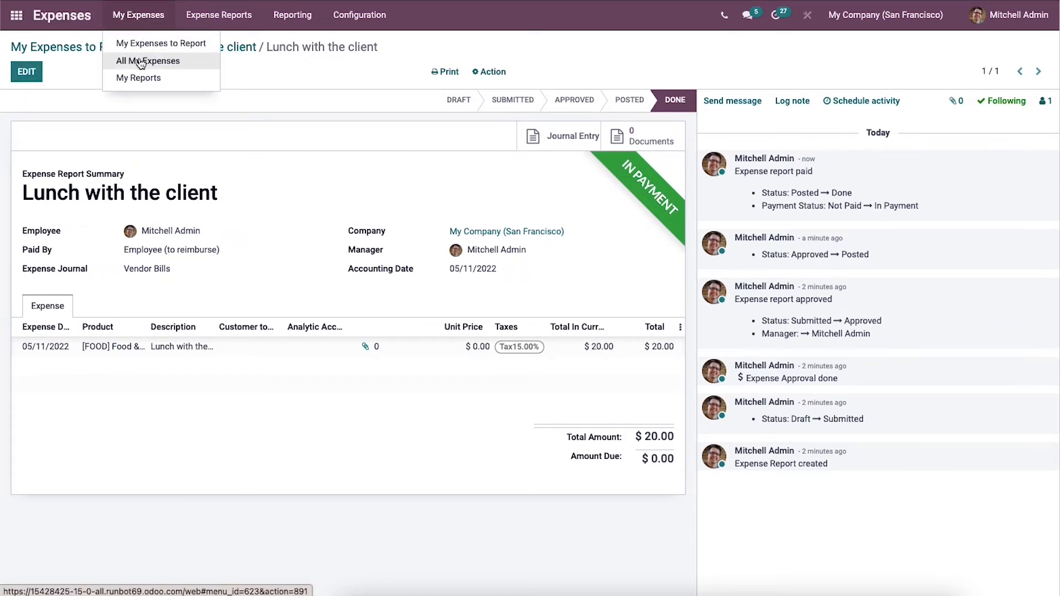
click(140, 62)
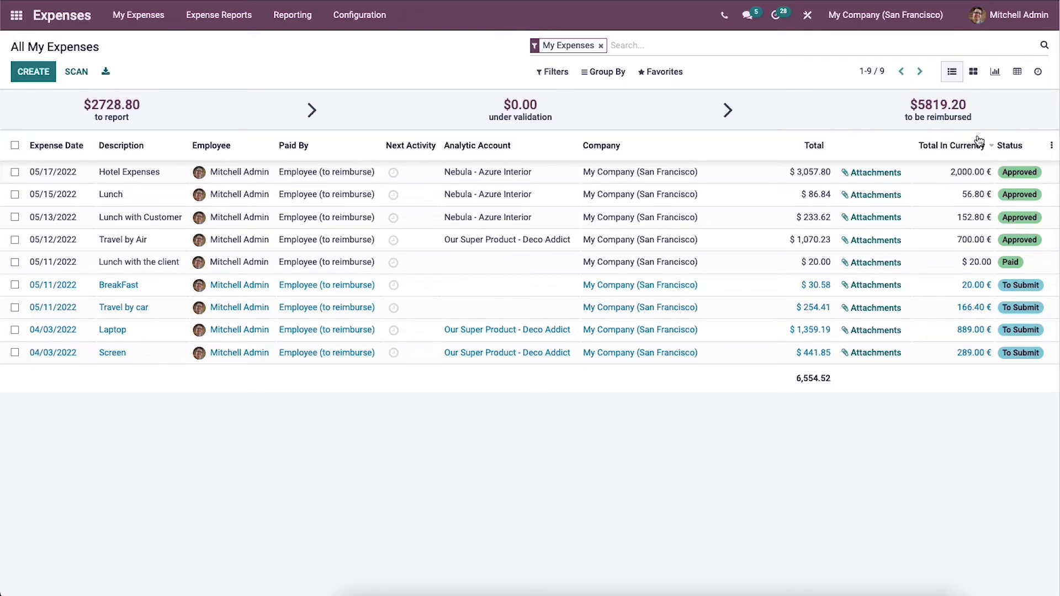
click(973, 74)
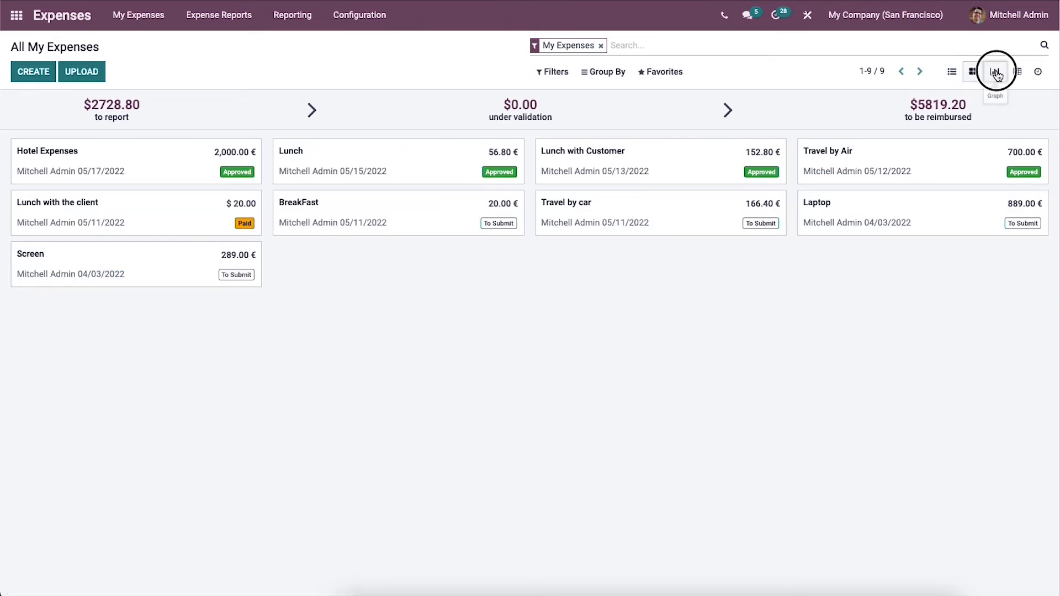
click(1017, 72)
click(1038, 72)
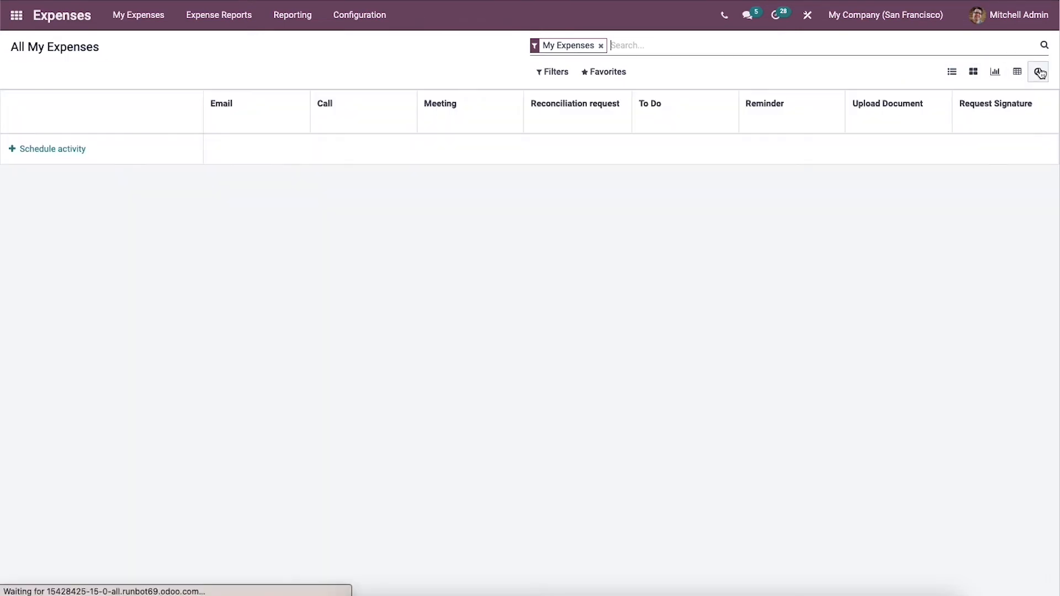
click(951, 73)
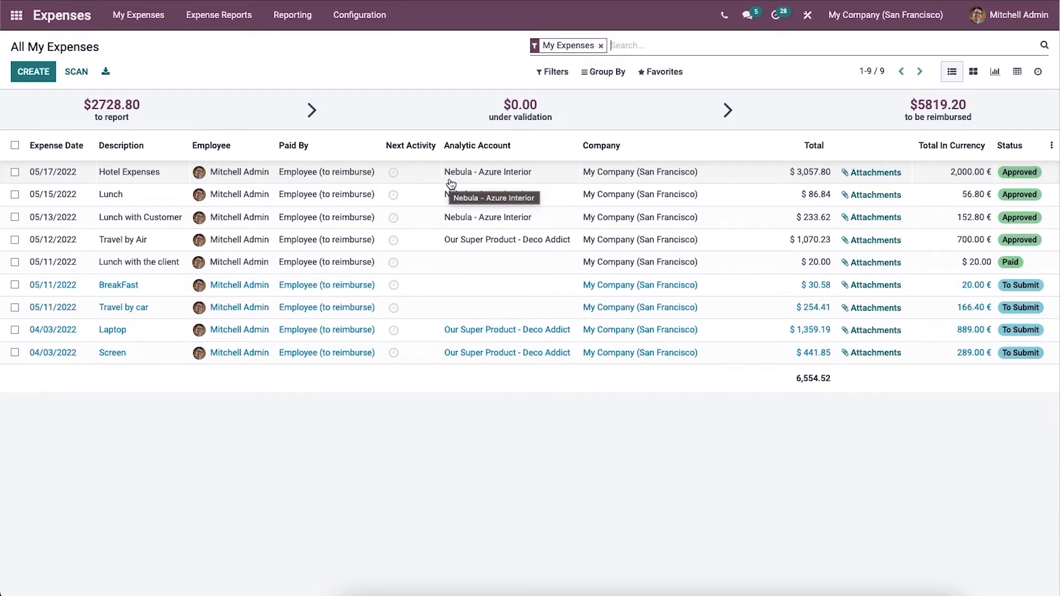
click(148, 20)
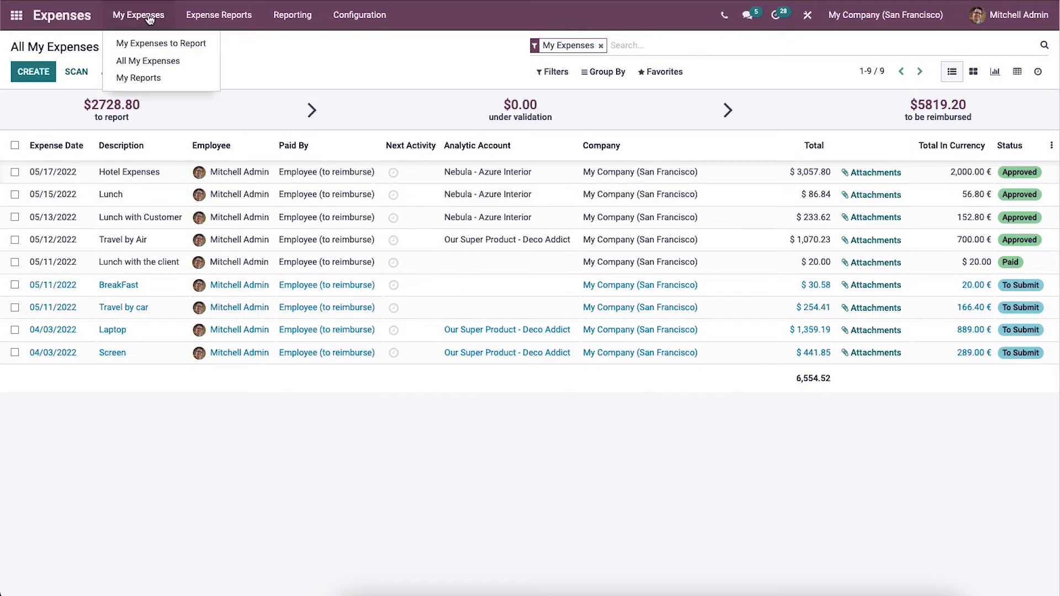
click(158, 80)
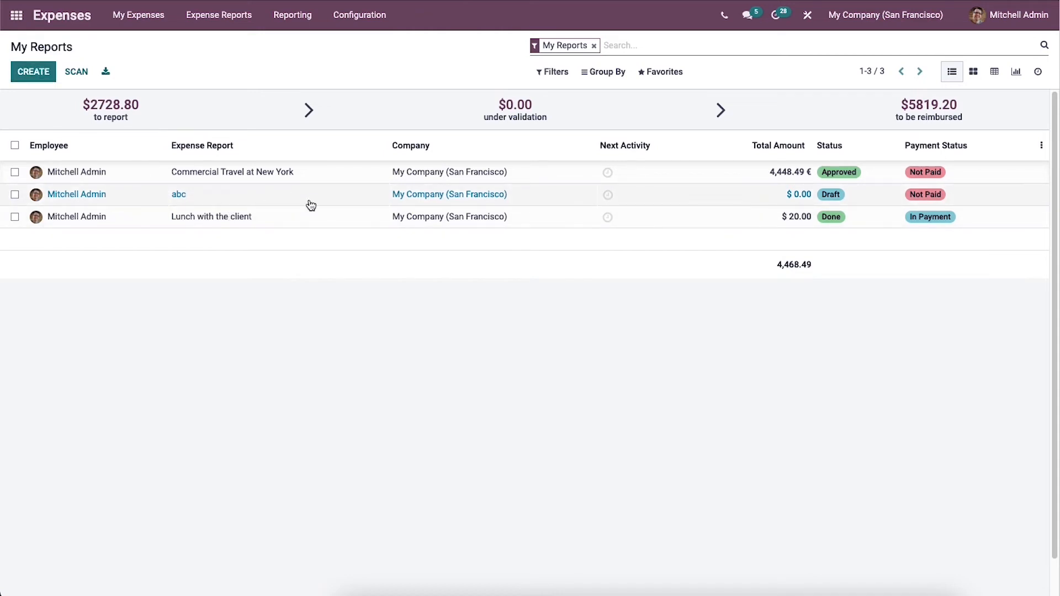
Open the "Office furniture" report from the expense reports awaiting approval and approve it
click(243, 17)
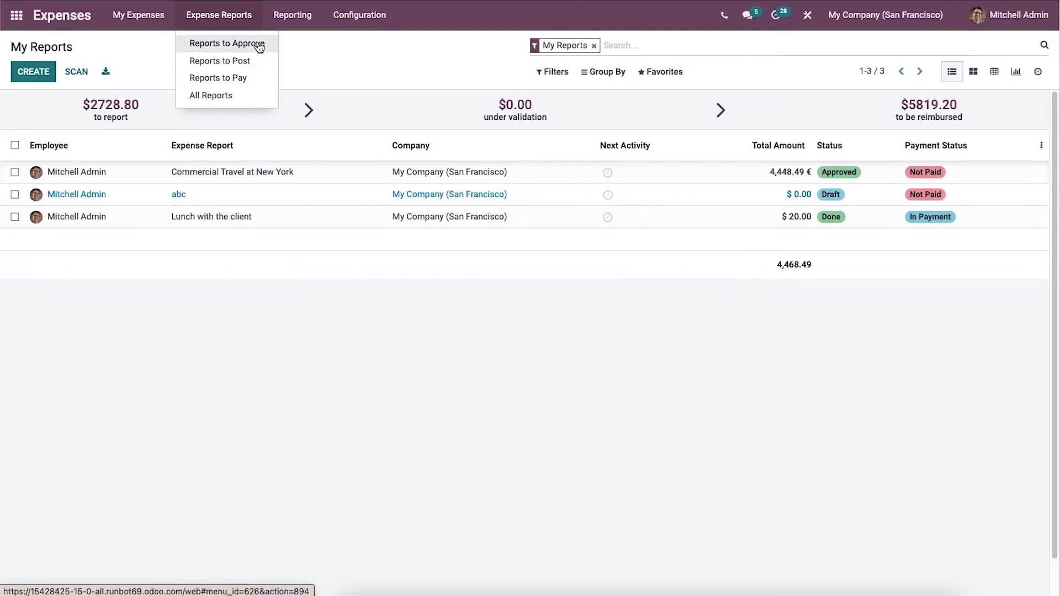
click(249, 44)
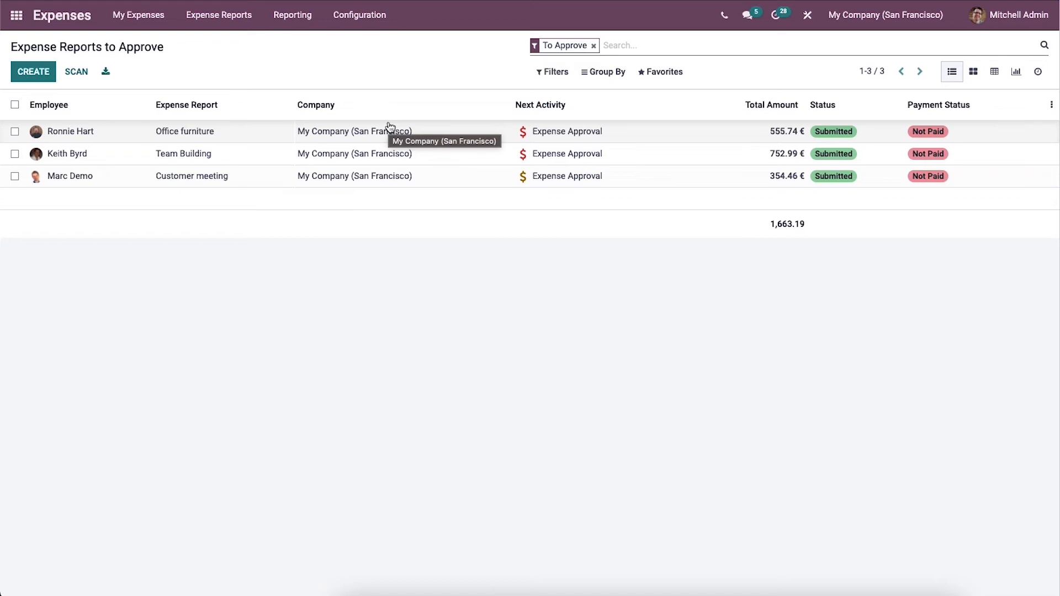
click(295, 138)
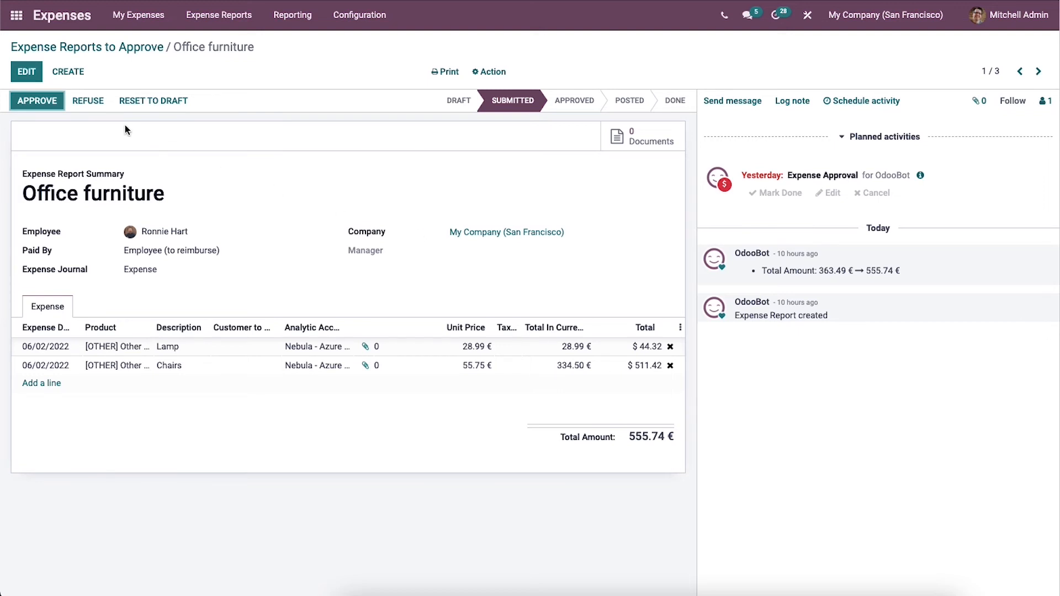
click(46, 102)
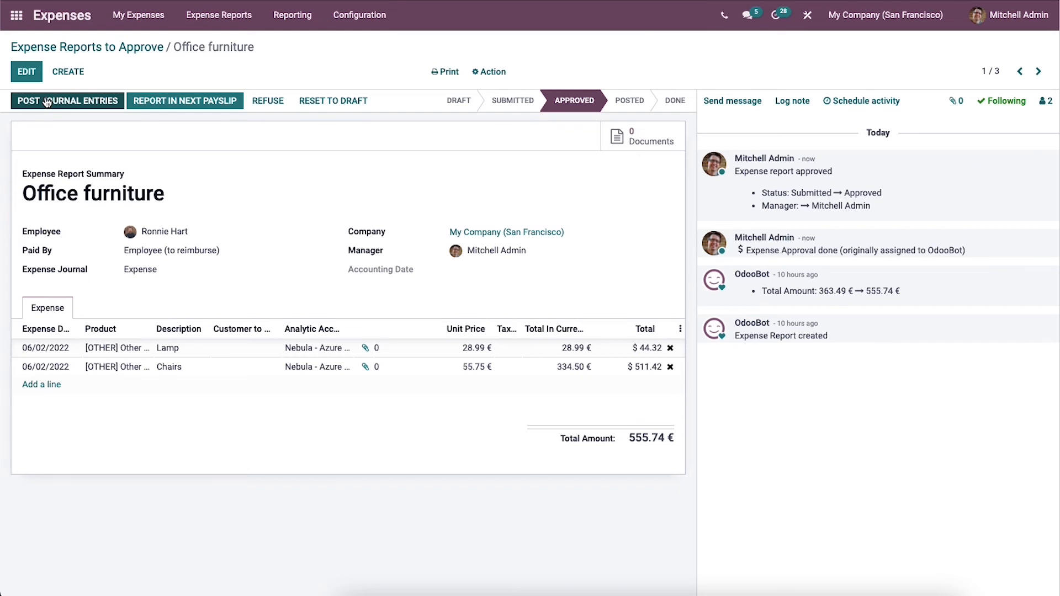
Try to post the journal entries of the approved "Office furniture" expense report
click(47, 101)
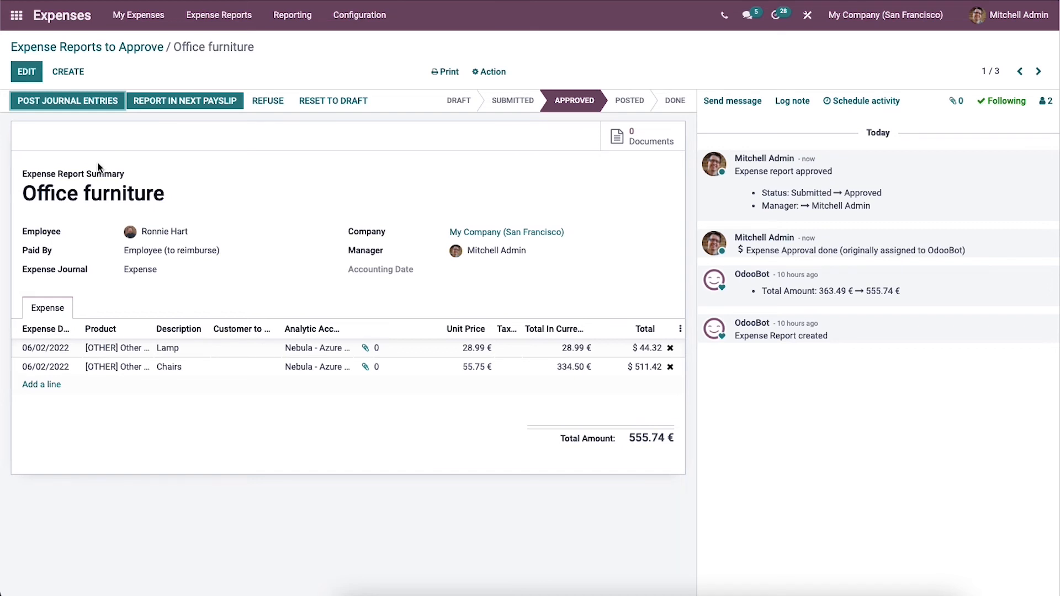
click(91, 103)
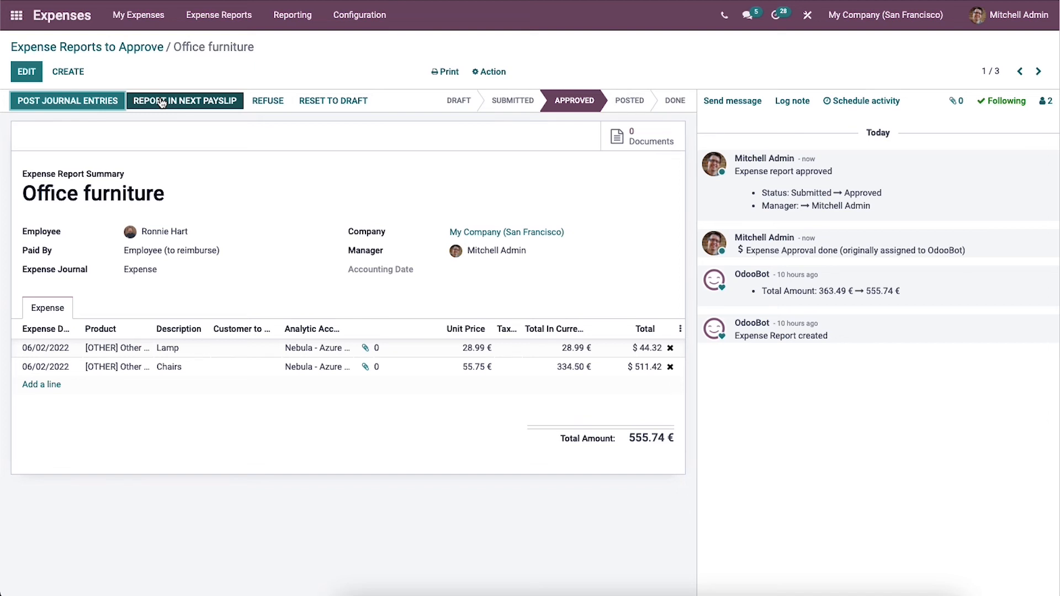
Report the approved "Office furniture" expenses in the next payslip, and return to the expense reports awaiting approval
click(162, 103)
click(123, 47)
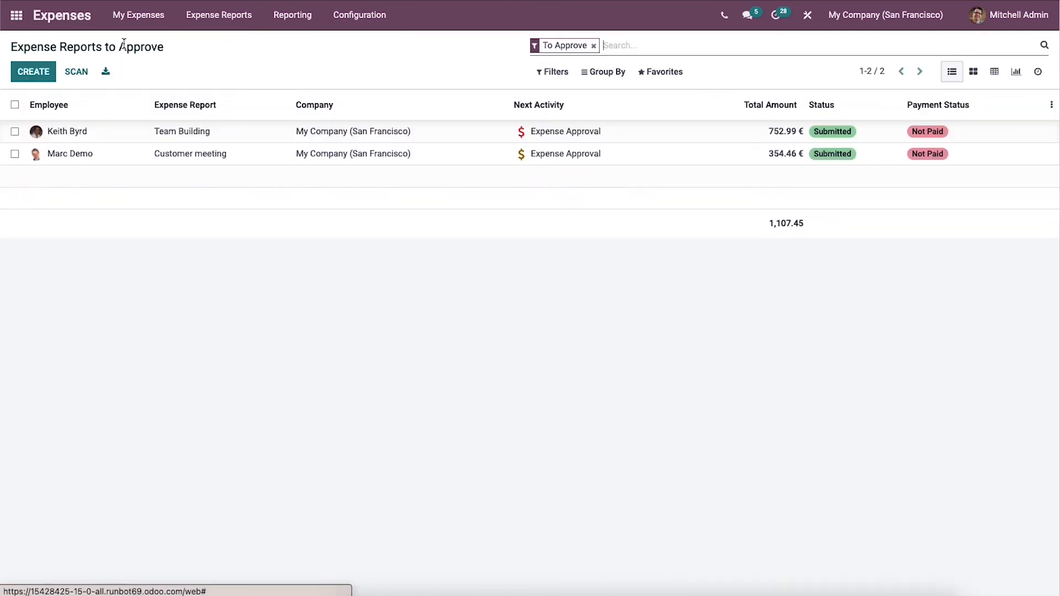
Review the expense reports awaiting posting and open the "Office furniture" report from that list
click(213, 15)
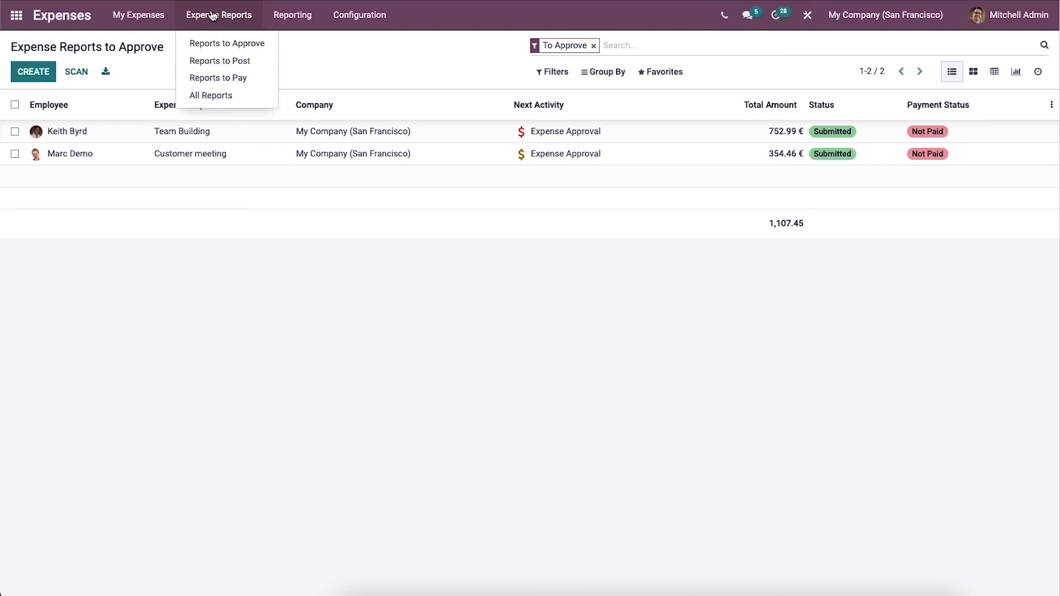
click(223, 63)
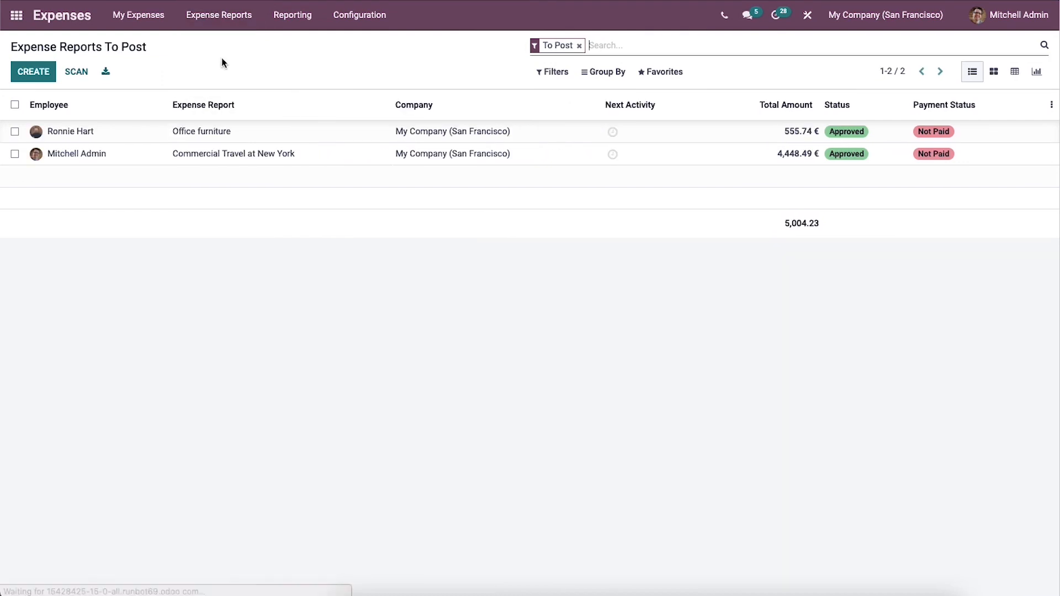
click(241, 134)
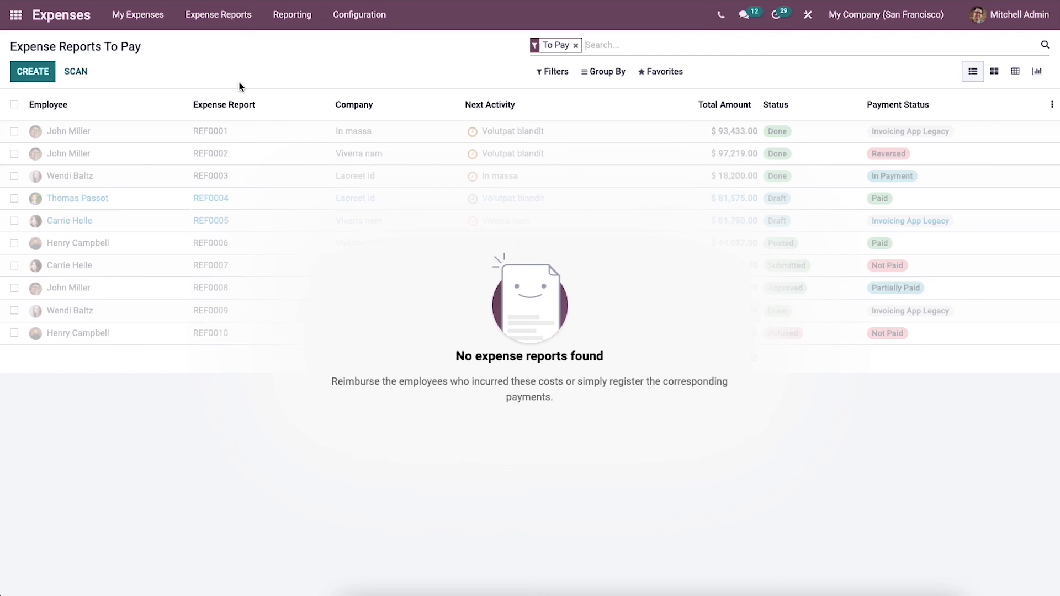
Start a new expense report from the reports to pay, discard it, and open the list of all expense reports
click(28, 72)
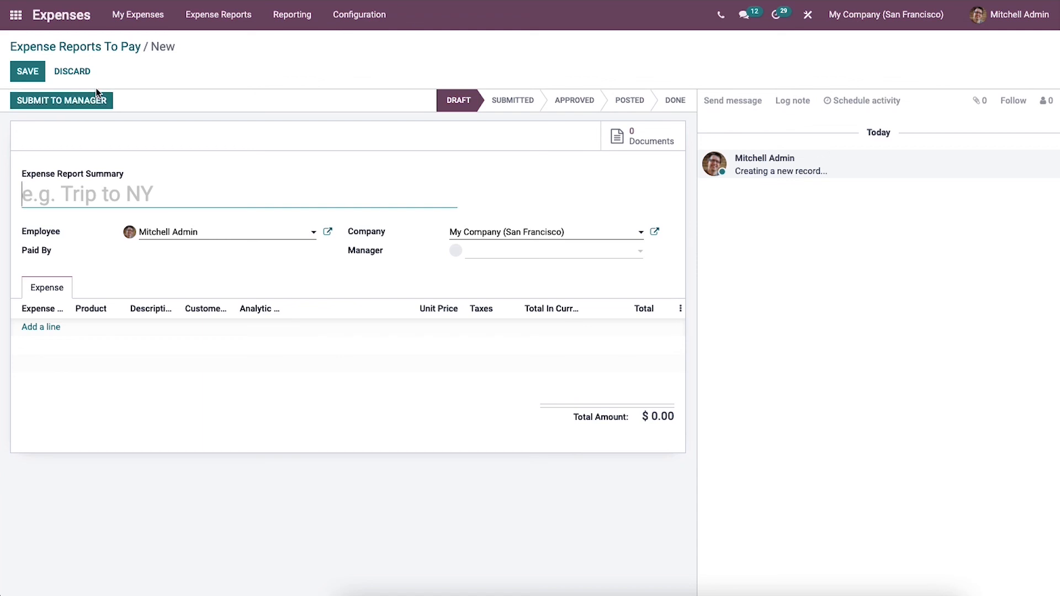
click(80, 71)
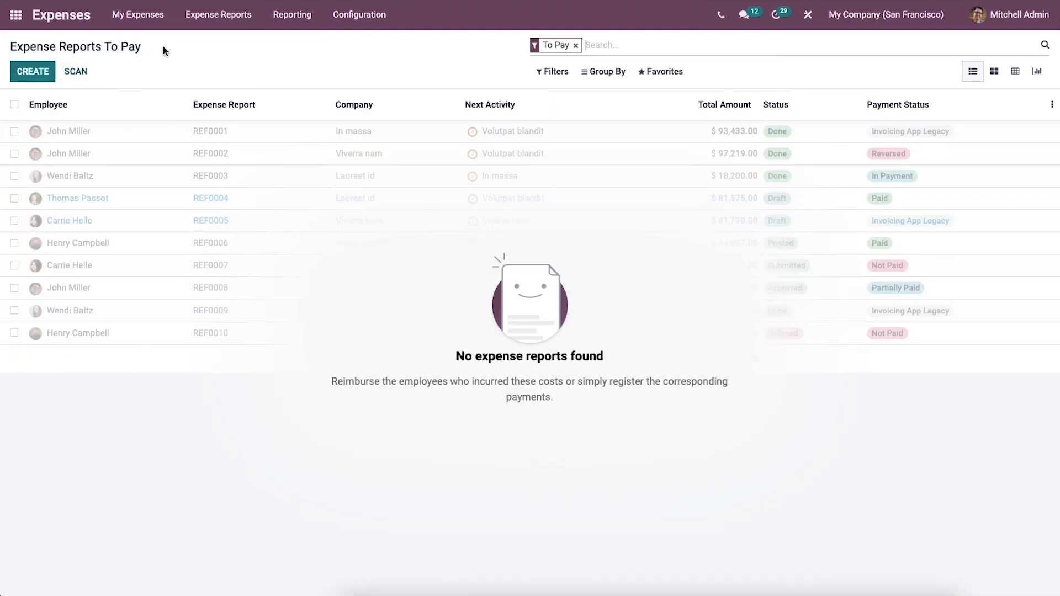
click(199, 19)
click(203, 96)
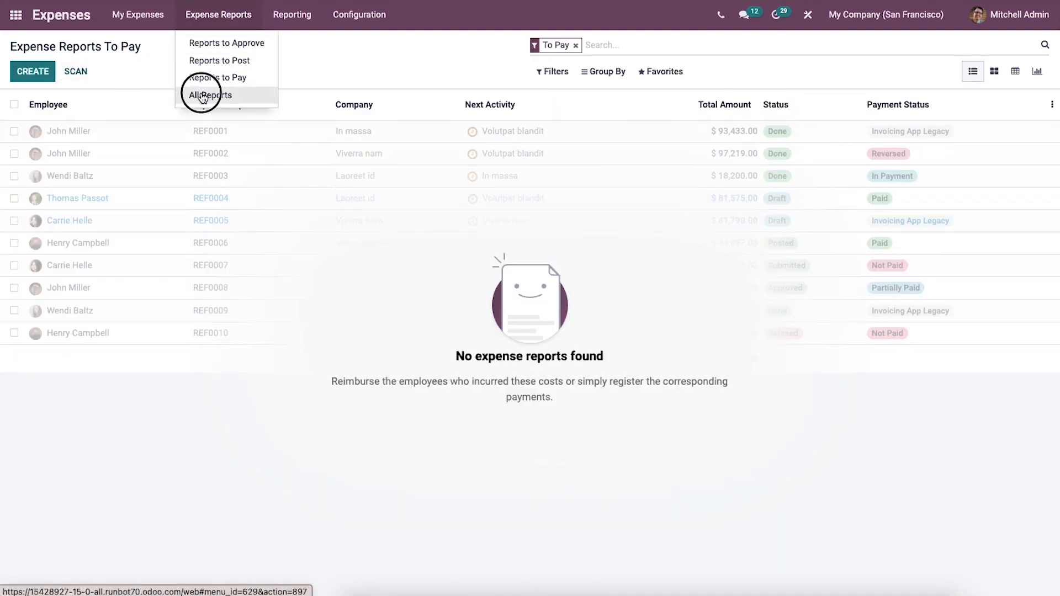